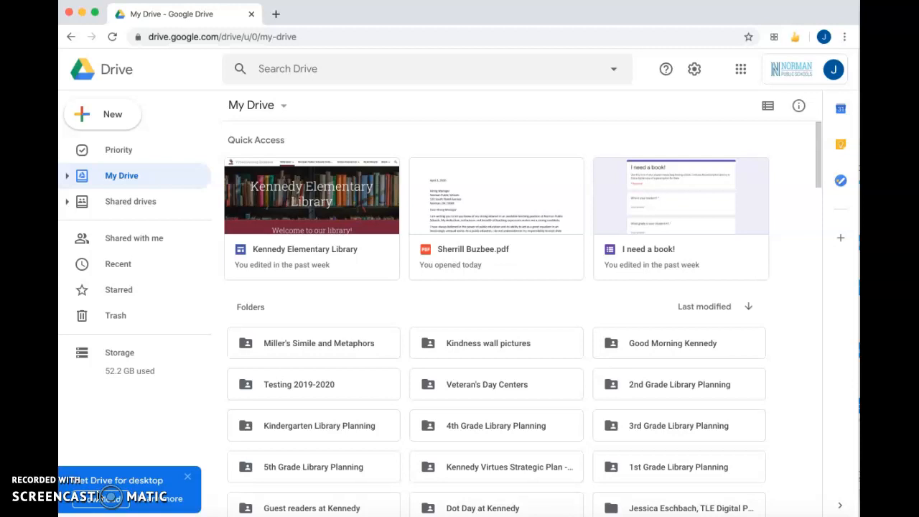
- Search Drive for "kennedy shared" and open the Kennedy Shared Photos folder
click(367, 72)
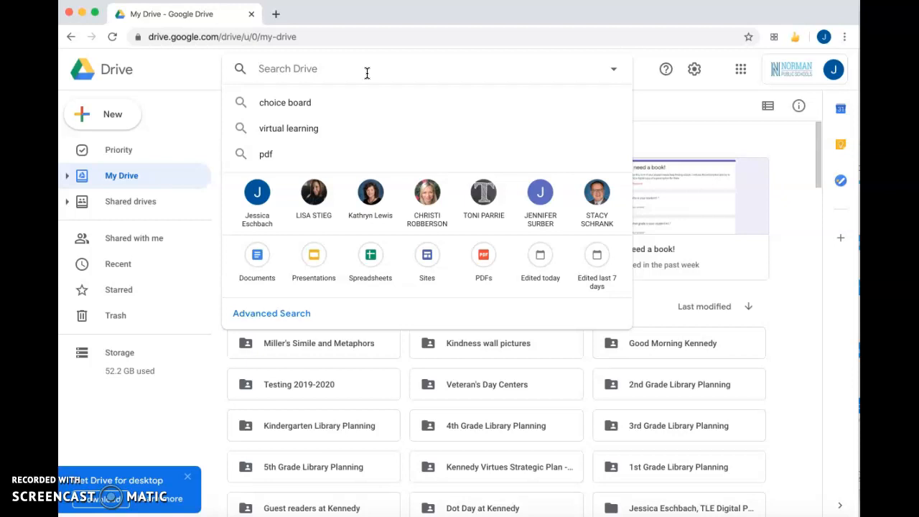
text(kennedy)
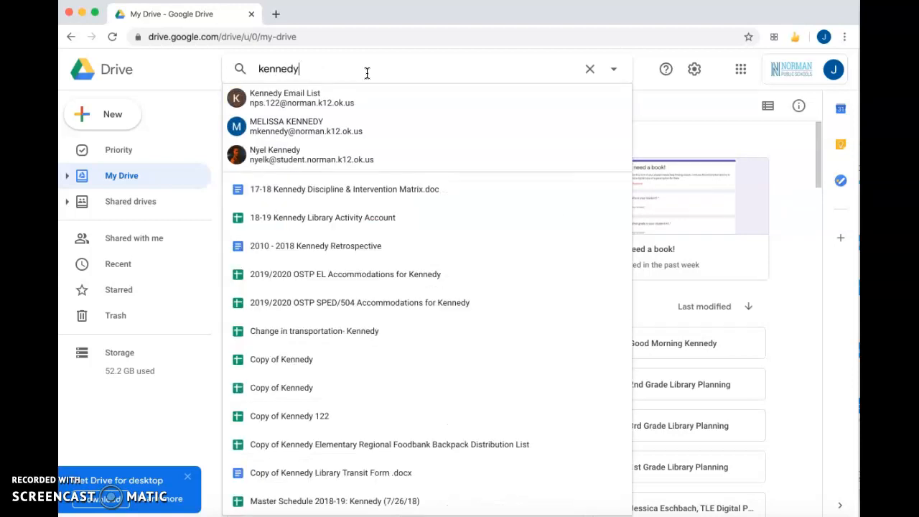
text( sh)
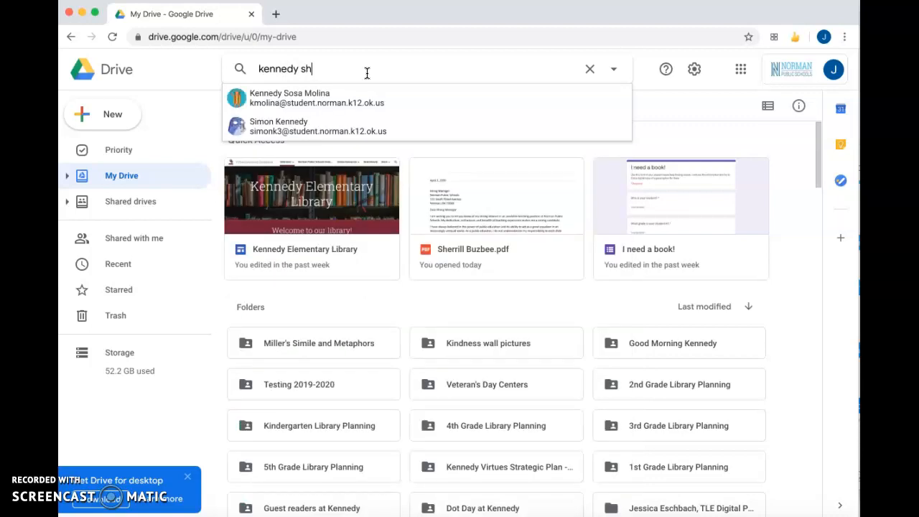
text(ared)
click(379, 83)
click(375, 89)
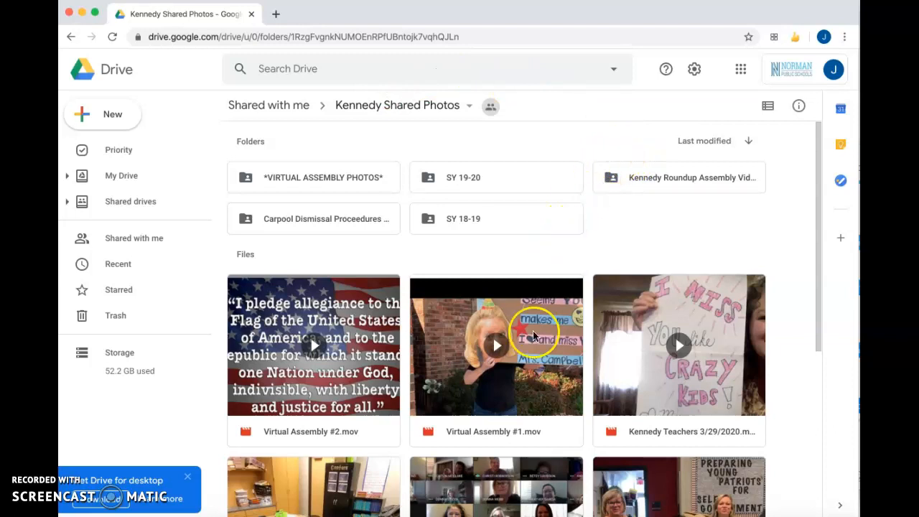
- Open the *VIRTUAL ASSEMBLY PHOTOS* subfolder and look through the pictures in it
scroll(533, 335, down, 5)
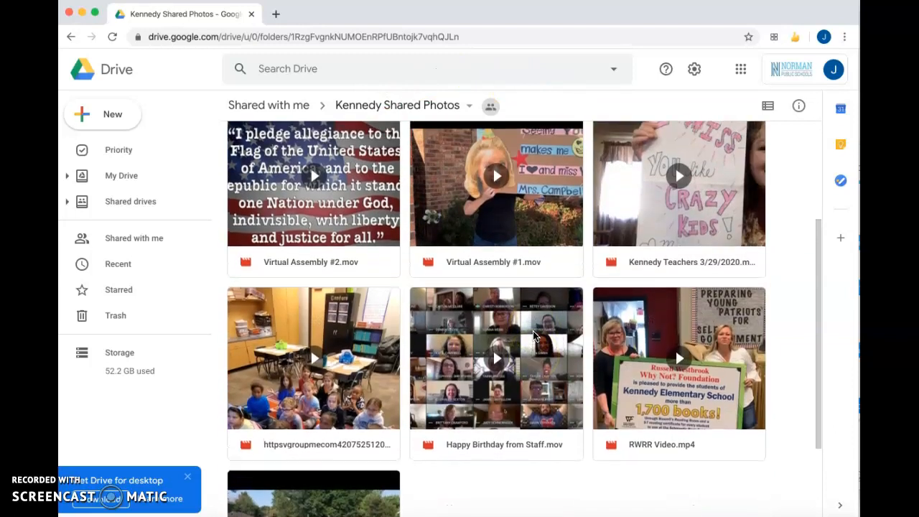
scroll(533, 335, up, 5)
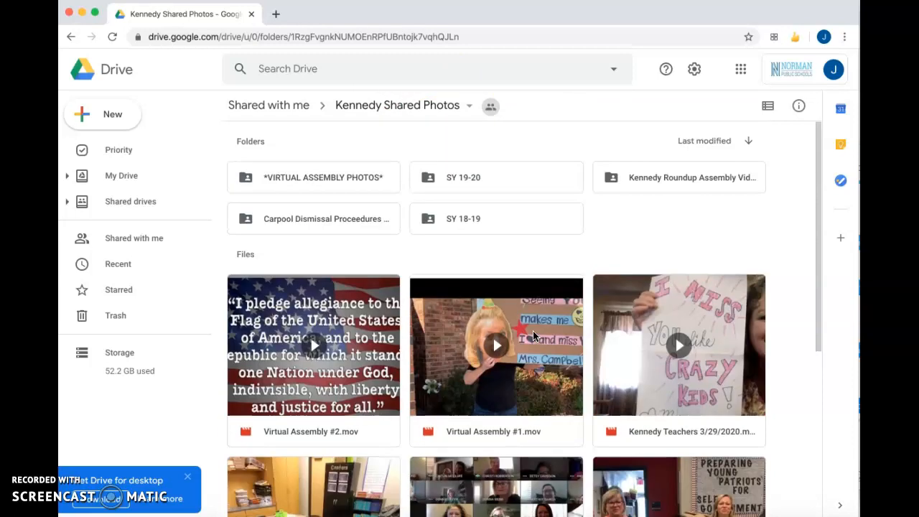
double_click(345, 180)
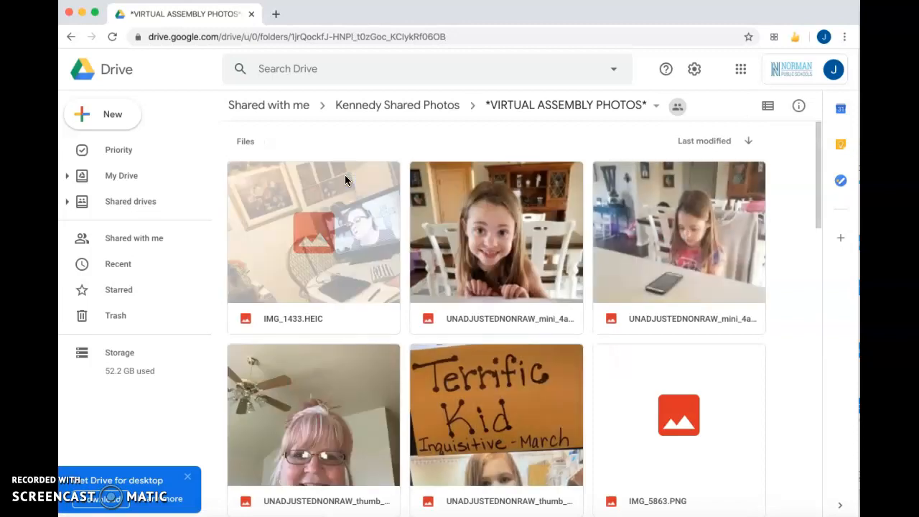
scroll(422, 283, down, 10)
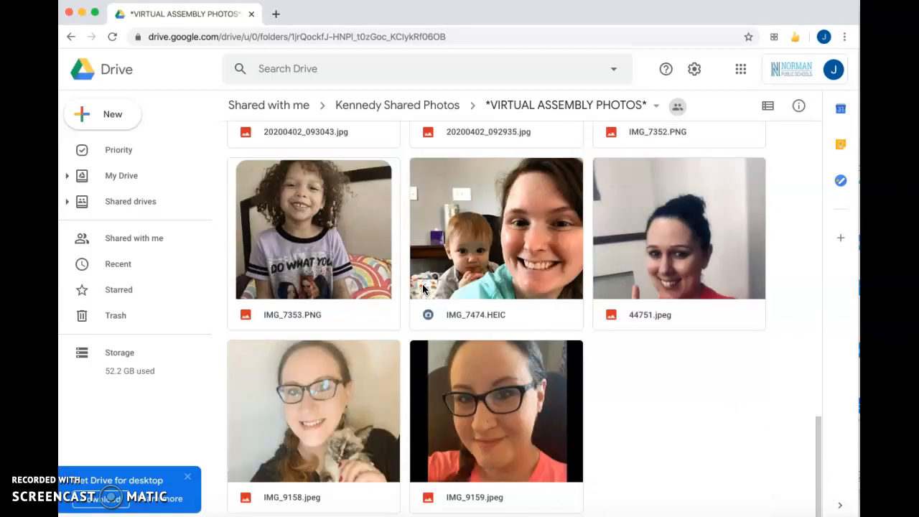
scroll(422, 284, up, 10)
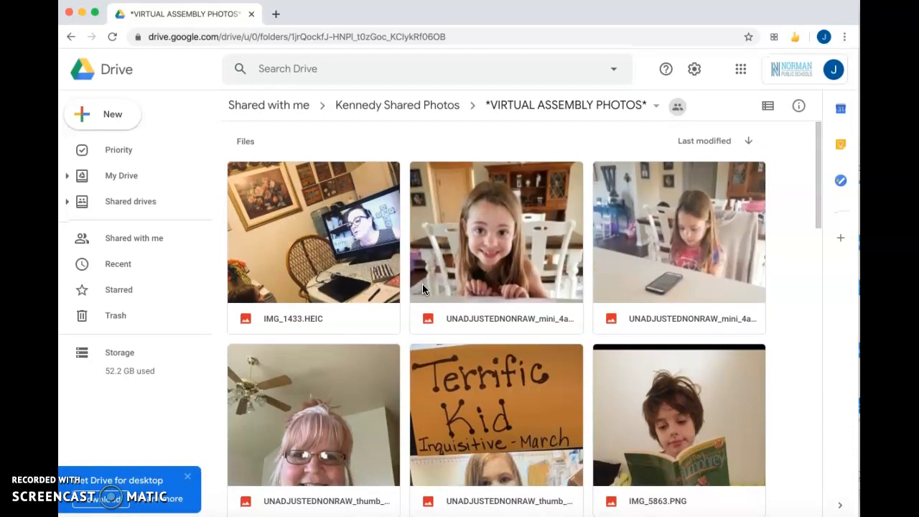
- Upload Screen Shot 2020-04-05 at 3.20.24 PM from the Desktop to this folder, previewing the picture first, and check the folder for it
click(124, 128)
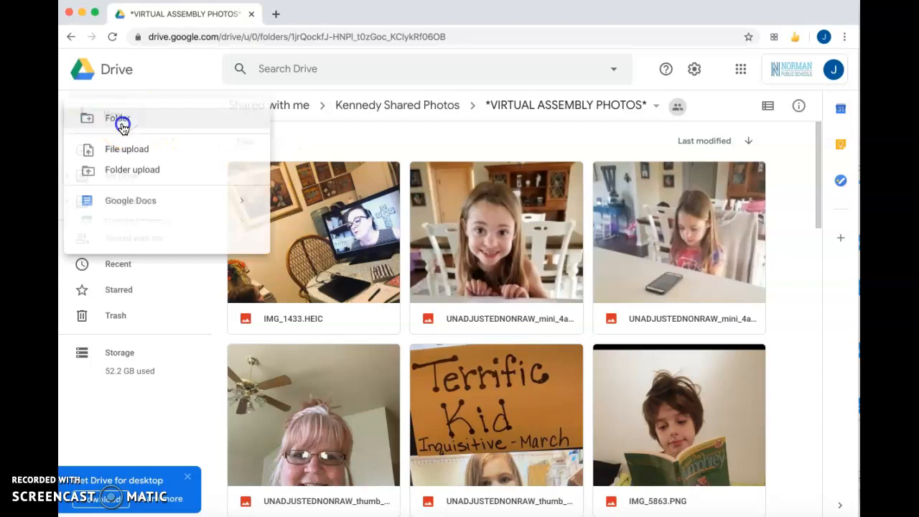
click(125, 150)
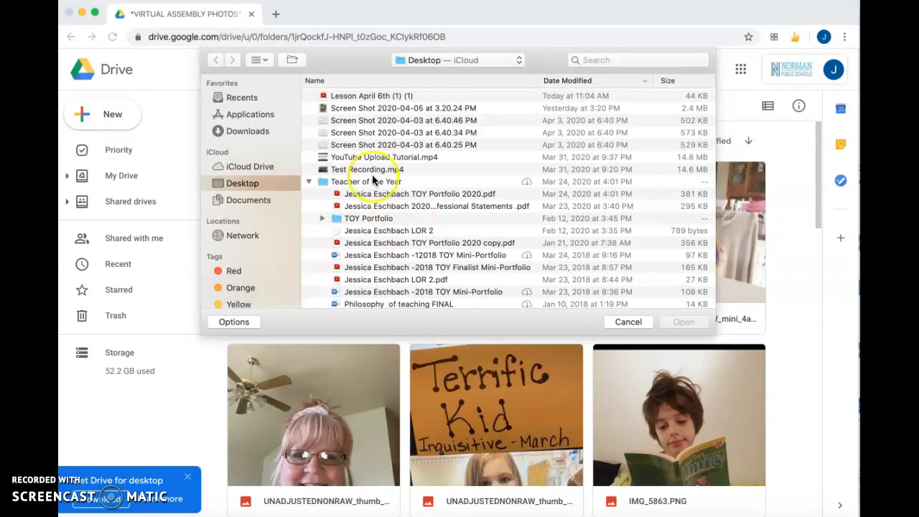
click(385, 109)
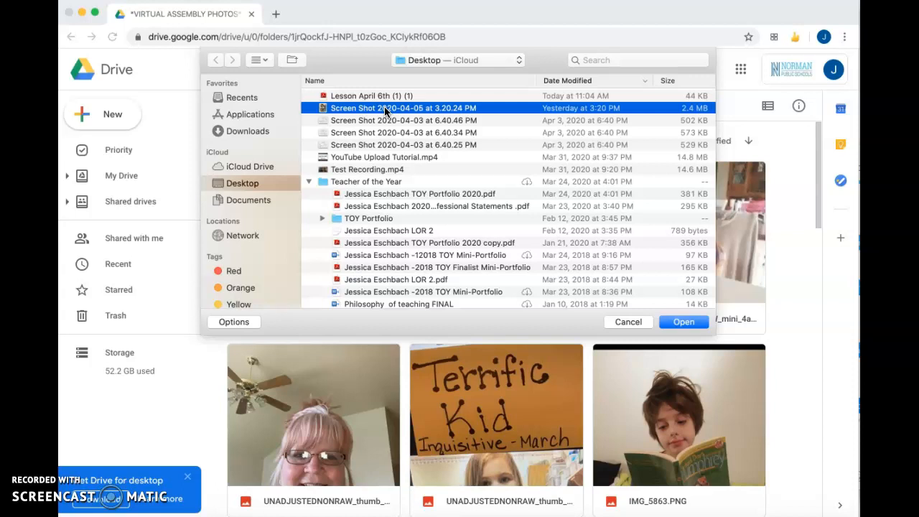
key(space)
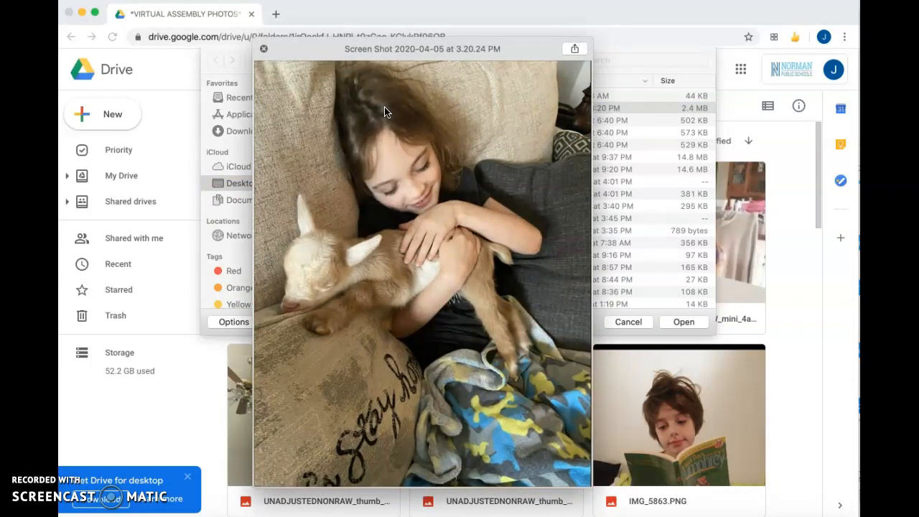
key(space)
click(685, 323)
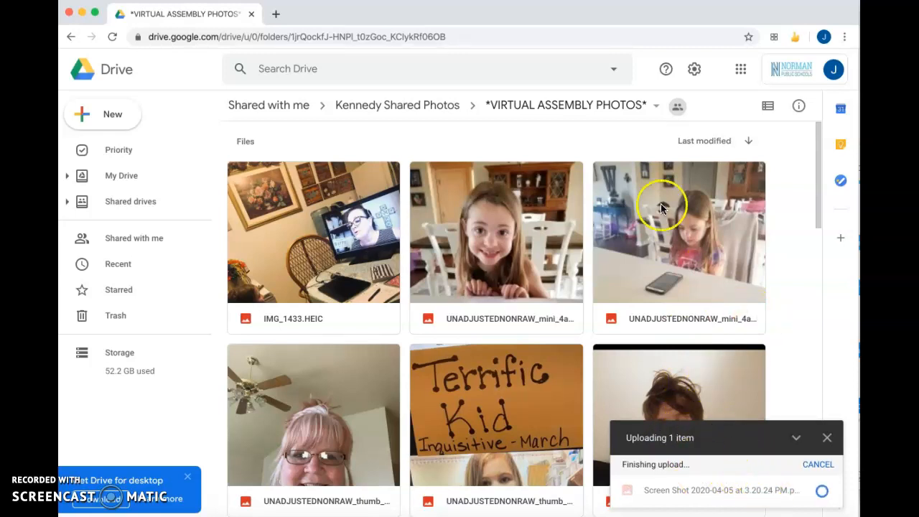
scroll(580, 312, down, 1)
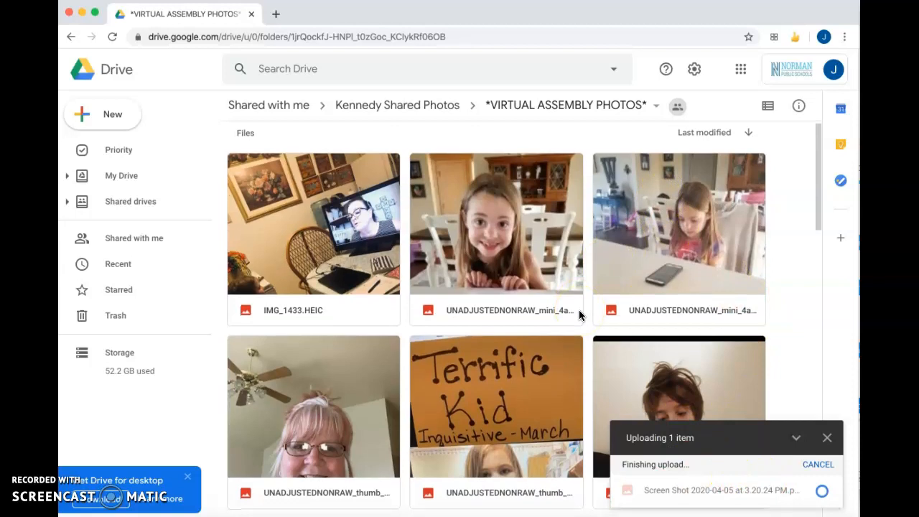
scroll(578, 314, down, 10)
scroll(578, 314, up, 5)
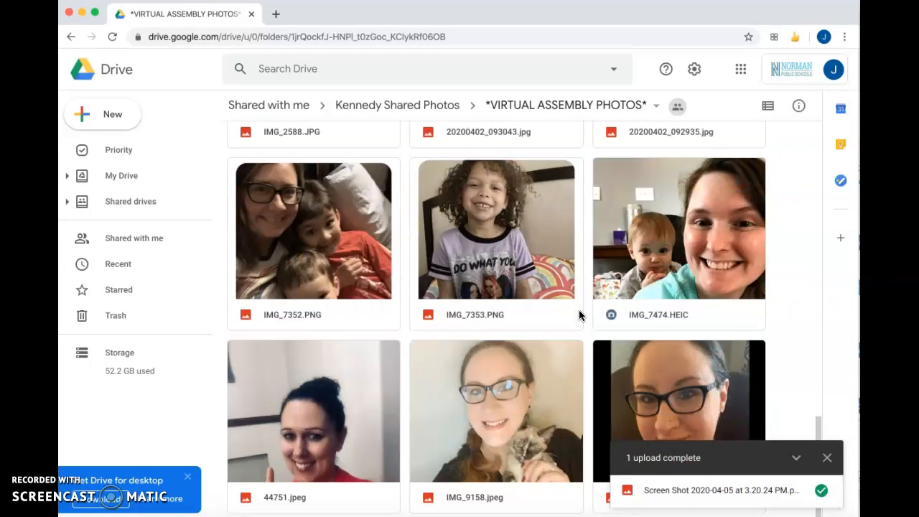
scroll(578, 313, up, 5)
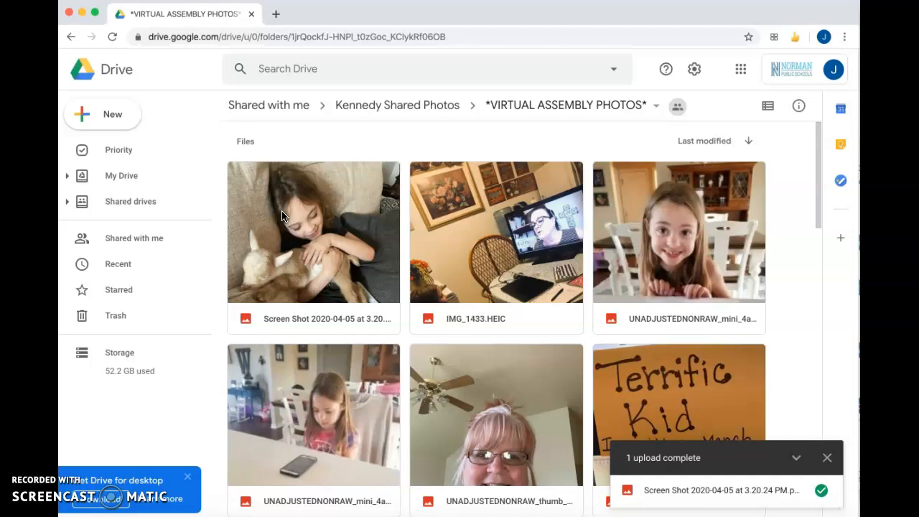
- Return to My Drive and start moving the file 30in30challenge.pdf to another folder
click(127, 177)
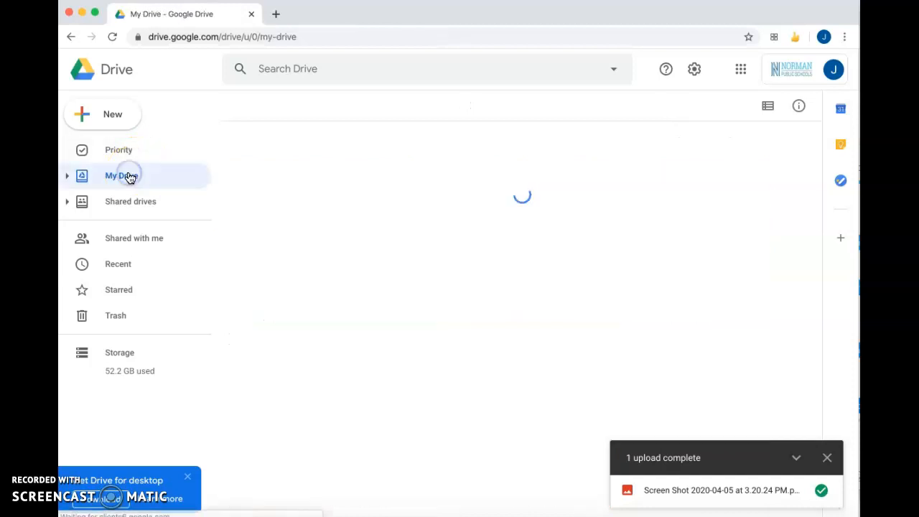
scroll(328, 366, down, 5)
scroll(328, 366, down, 8)
scroll(328, 363, up, 3)
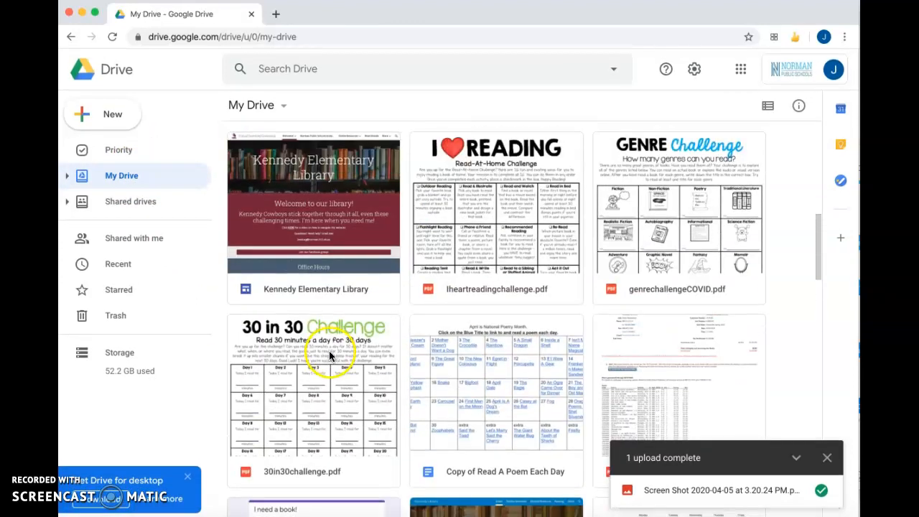
click(330, 354)
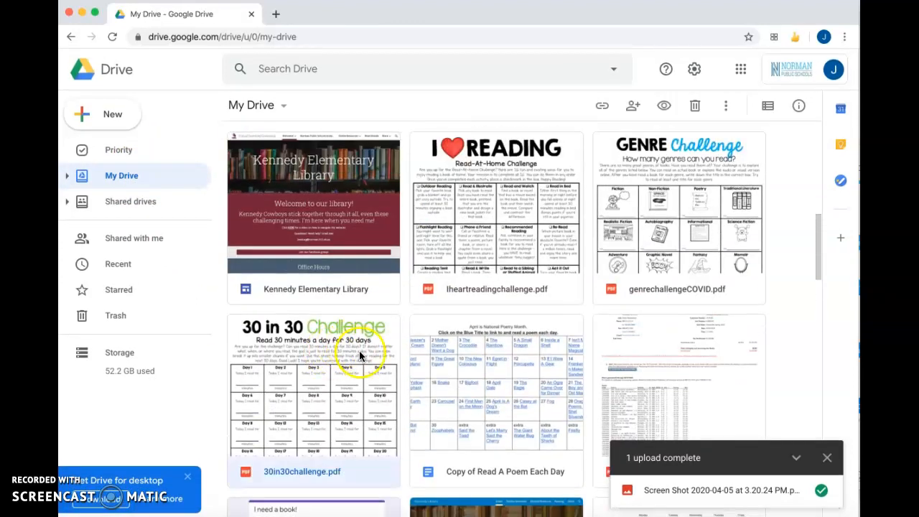
click(726, 108)
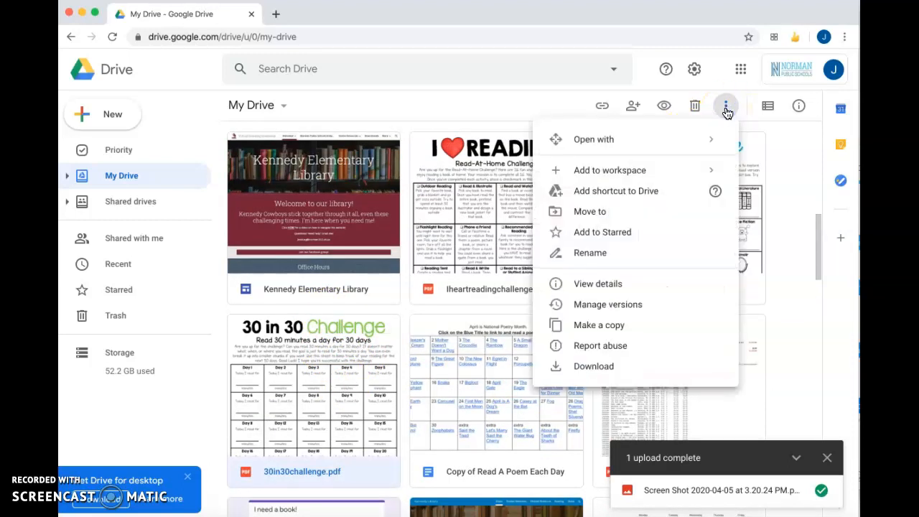
click(662, 213)
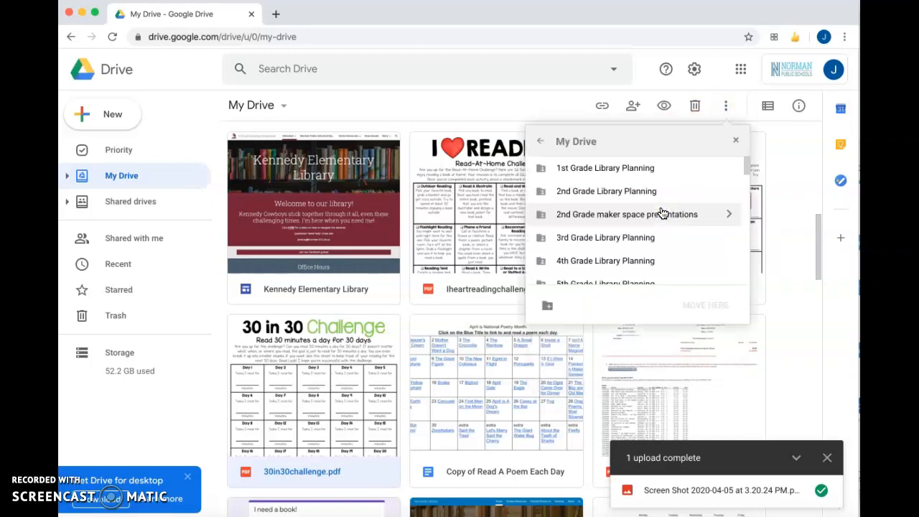
- Look through the My Drive destinations, then switch the move destination to the Shared with me folders
scroll(646, 236, down, 5)
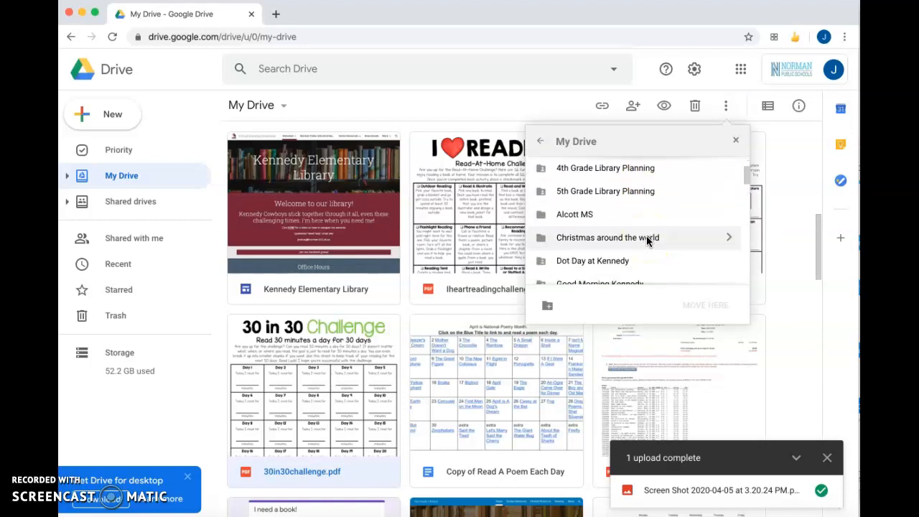
scroll(648, 242, down, 5)
scroll(648, 242, up, 5)
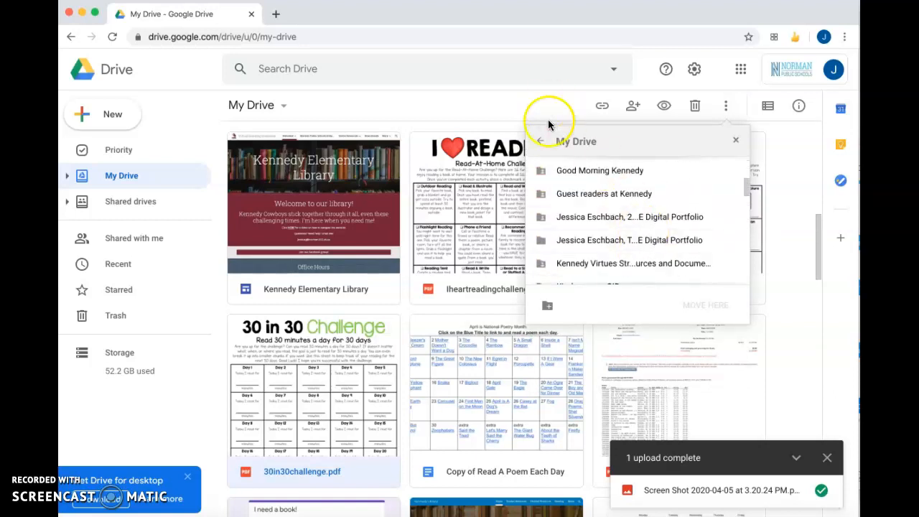
click(543, 143)
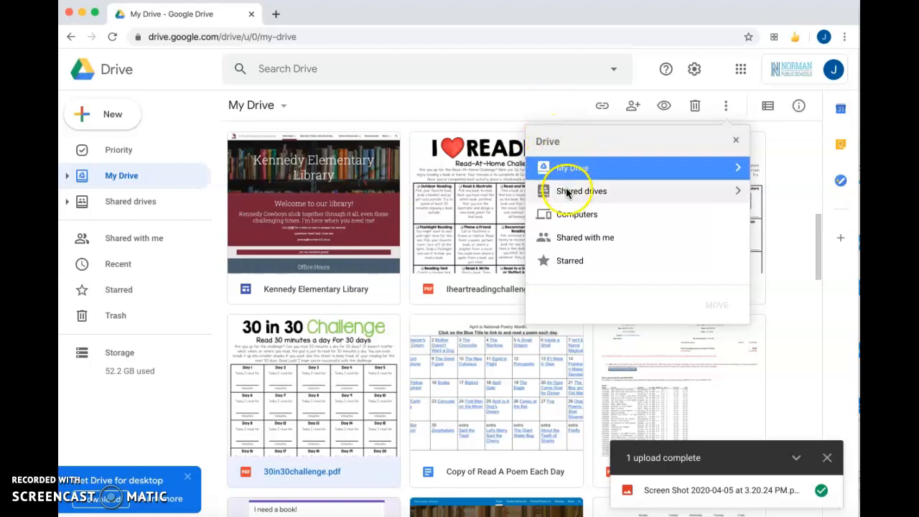
click(571, 239)
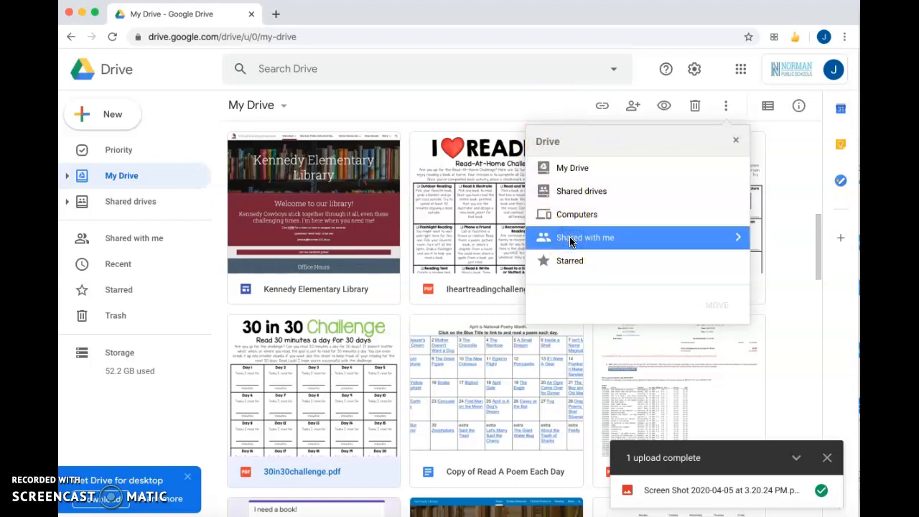
click(570, 240)
click(649, 242)
click(650, 242)
click(649, 242)
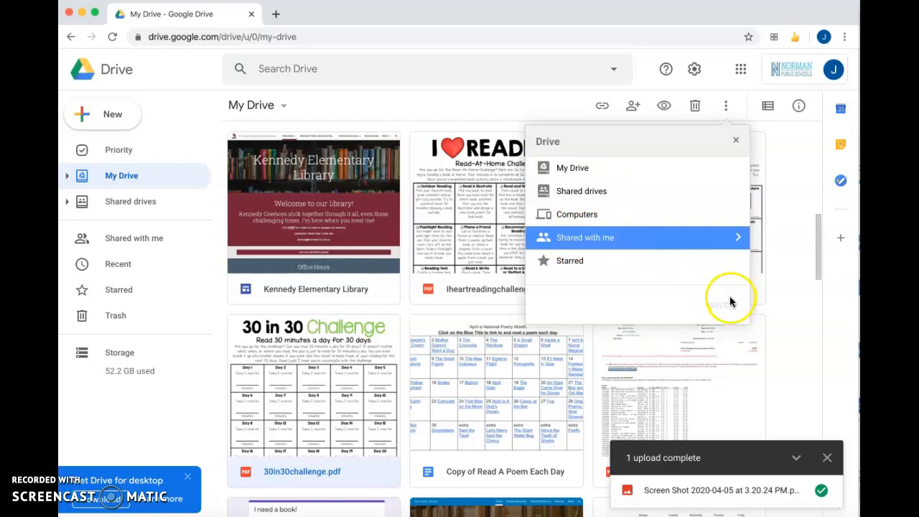
click(737, 238)
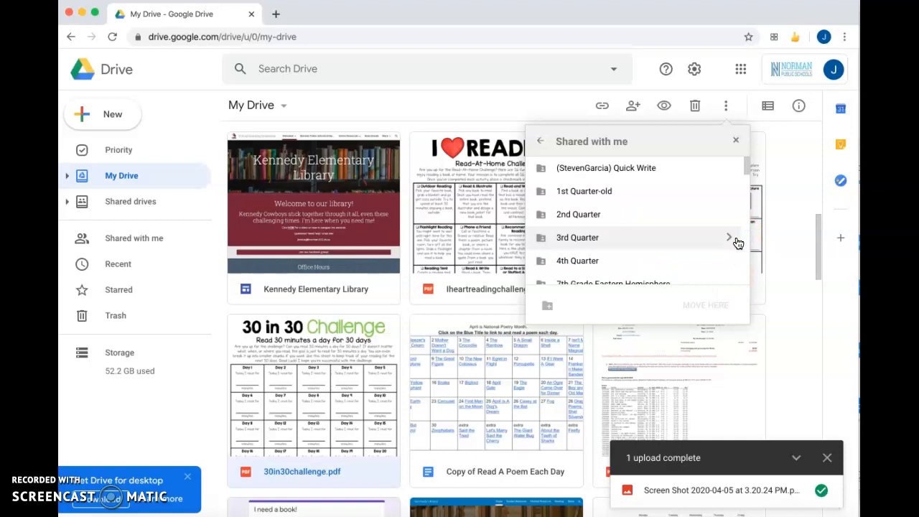
- Choose the *VIRTUAL ASSEMBLY PHOTOS* folder inside Kennedy Shared Photos as the move destination
scroll(695, 232, down, 6)
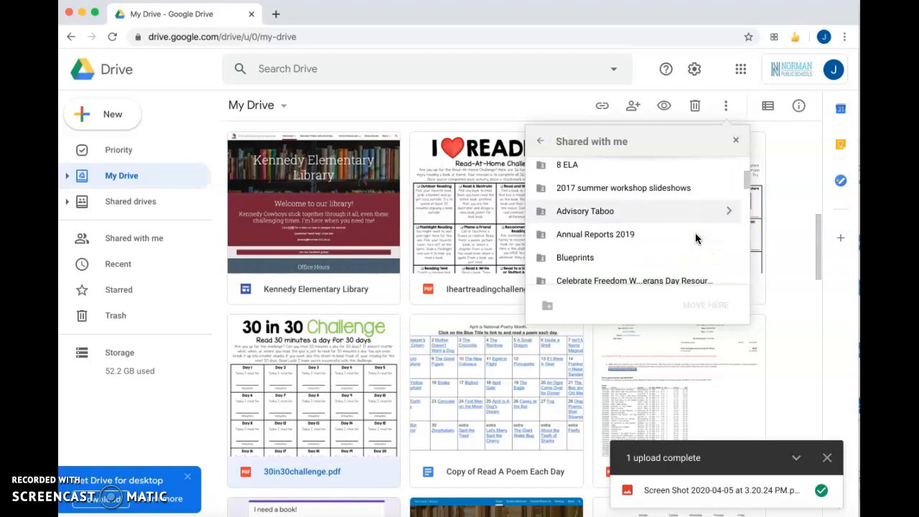
scroll(695, 232, down, 10)
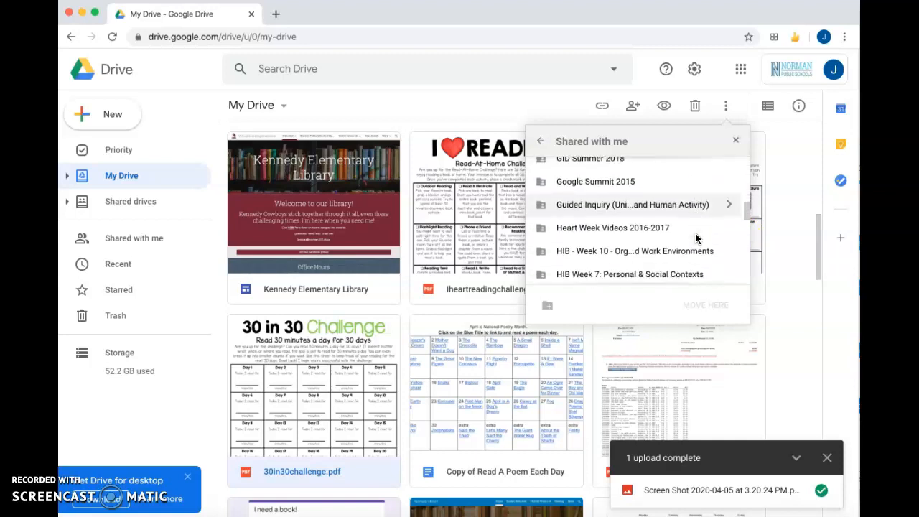
scroll(695, 233, down, 3)
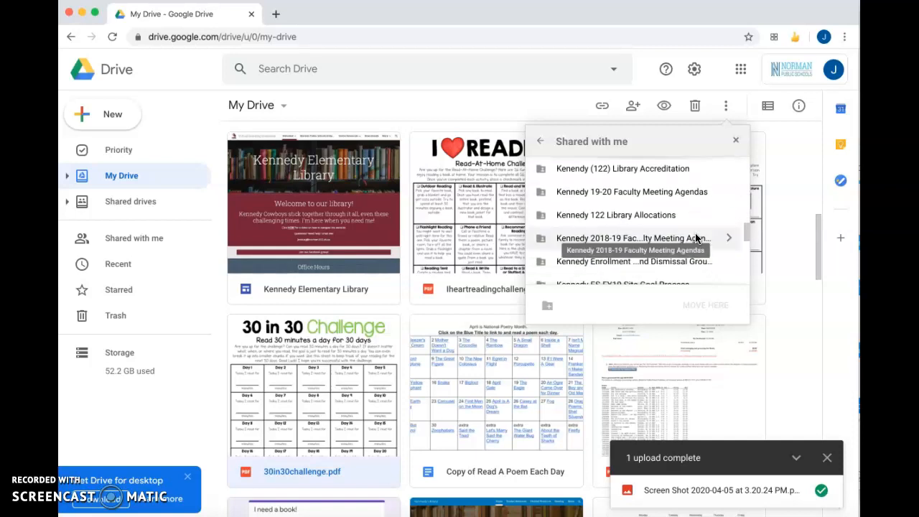
scroll(650, 248, down, 4)
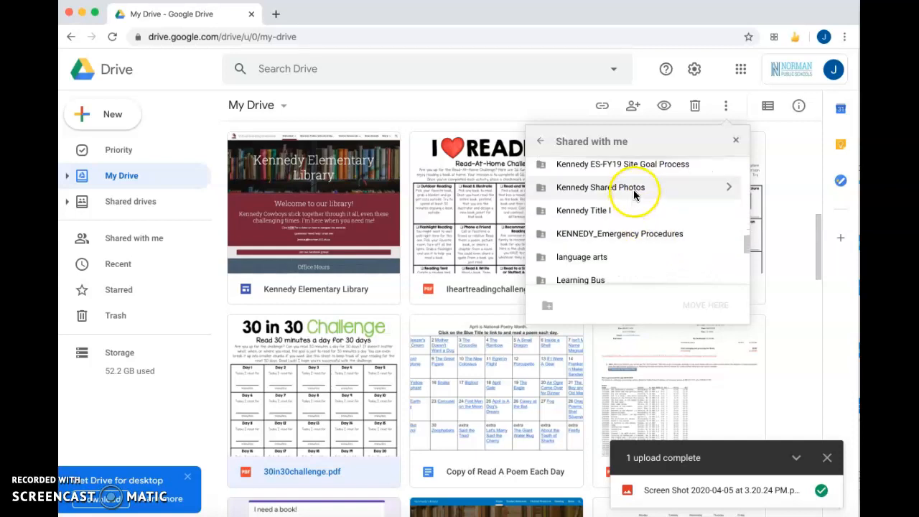
click(732, 188)
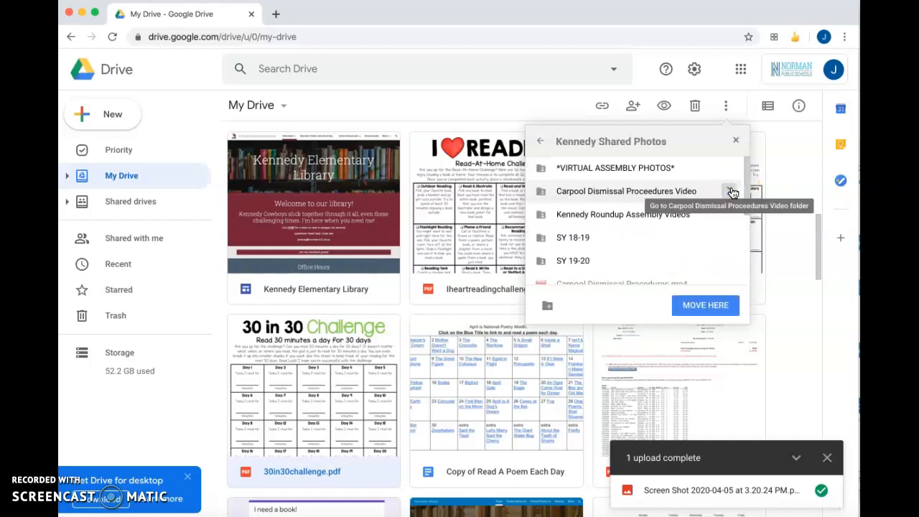
click(732, 168)
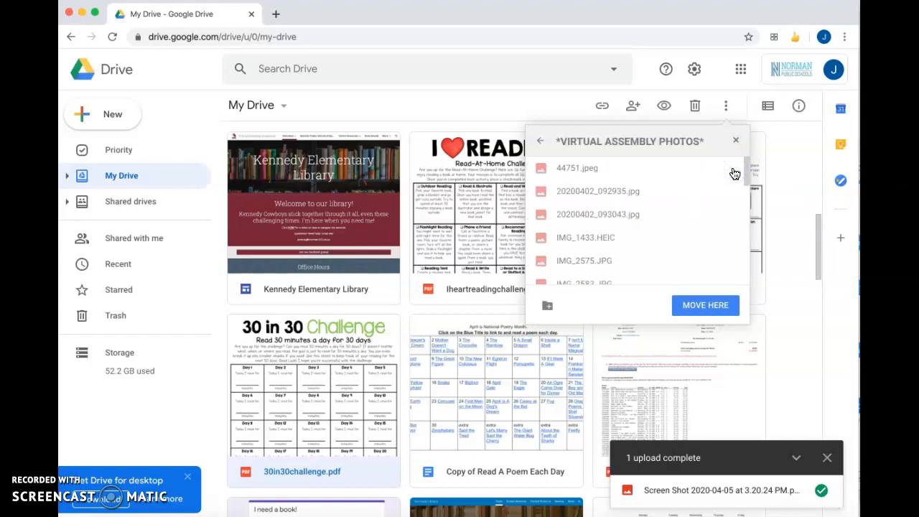